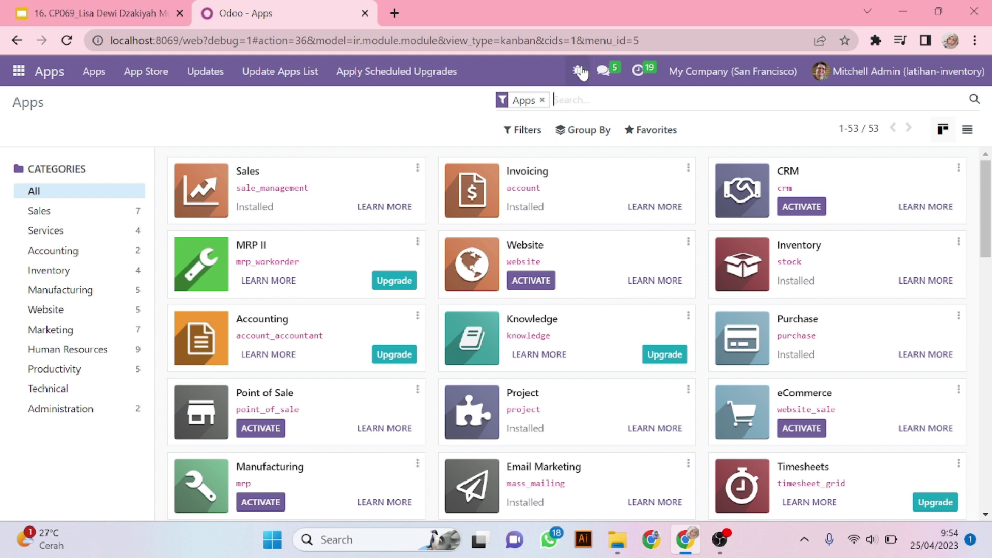
left_click(31, 74)
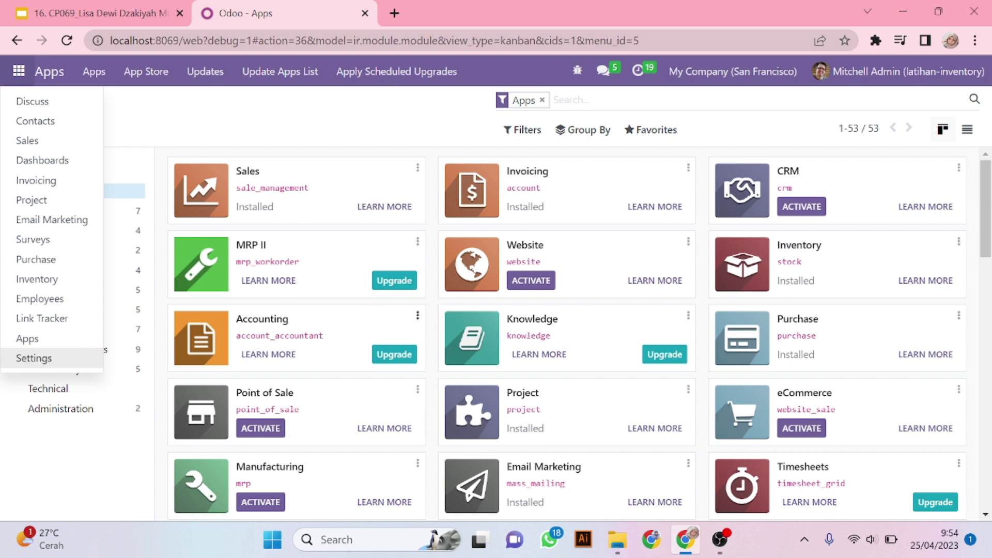
left_click(109, 490)
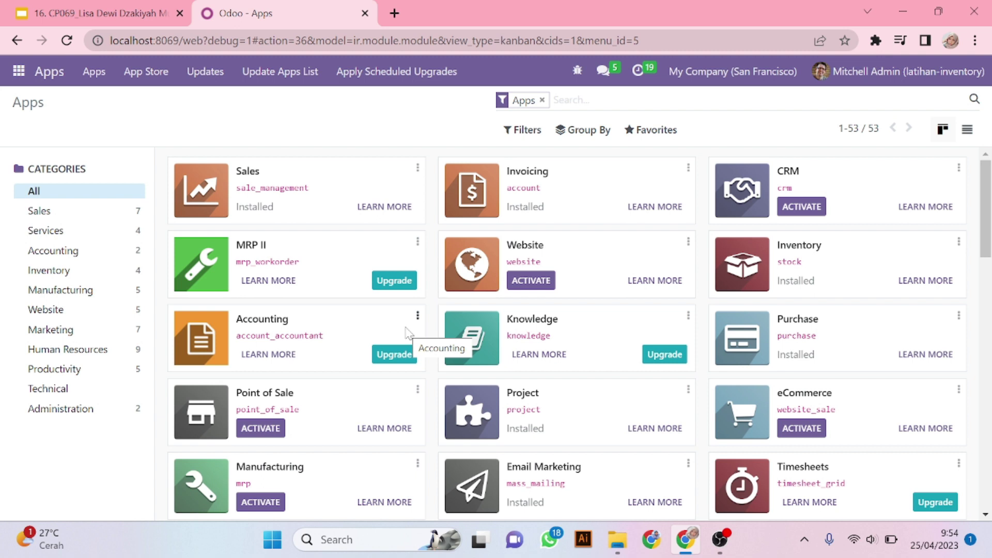
Step: Open the App Store page and go on to the online Odoo Apps store to browse its modules
left_click(152, 78)
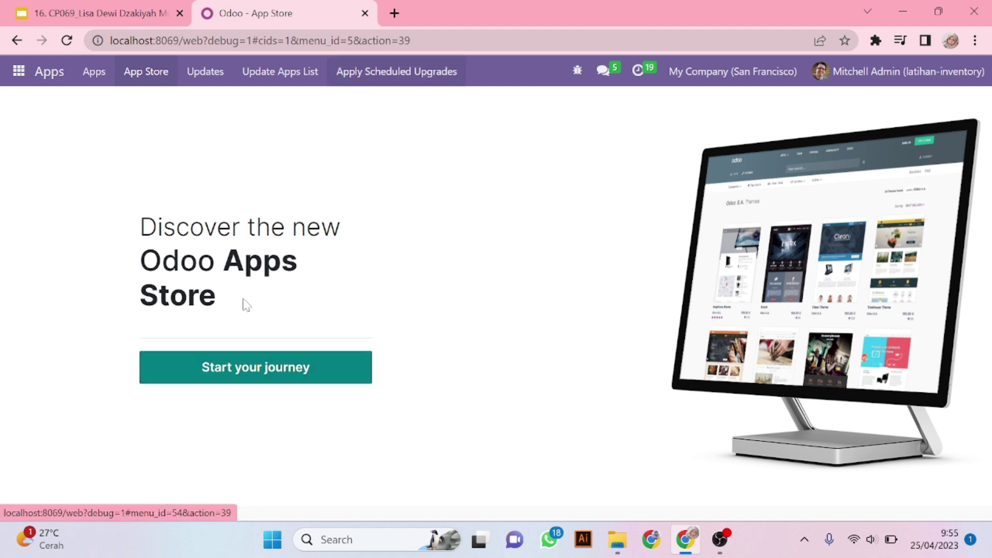
left_click(306, 374)
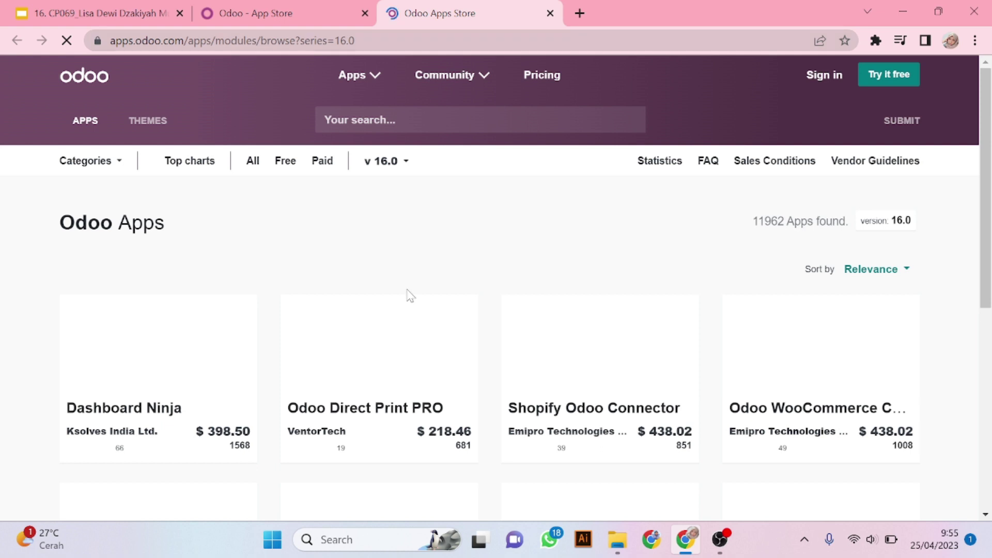
scroll(408, 295, "down", 1)
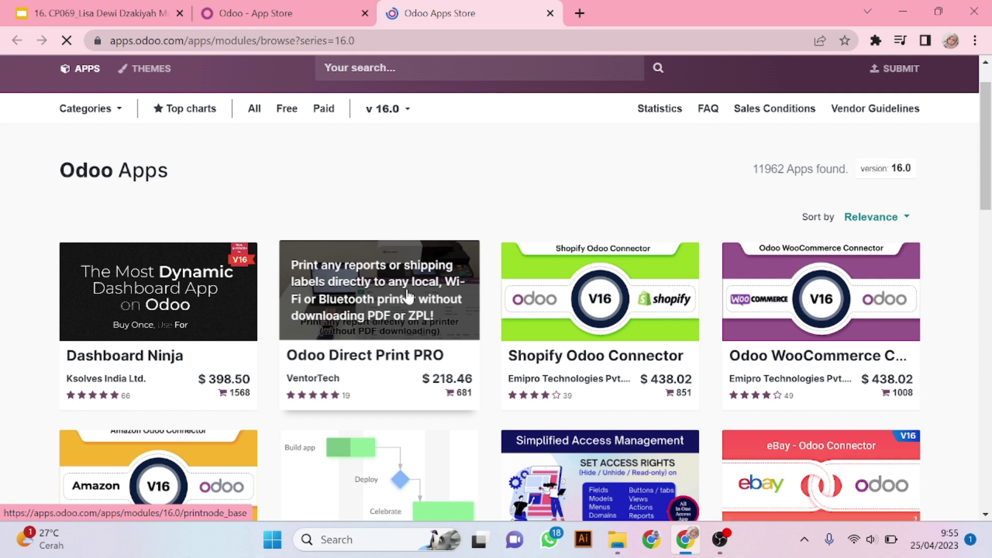
scroll(409, 295, "down", 3)
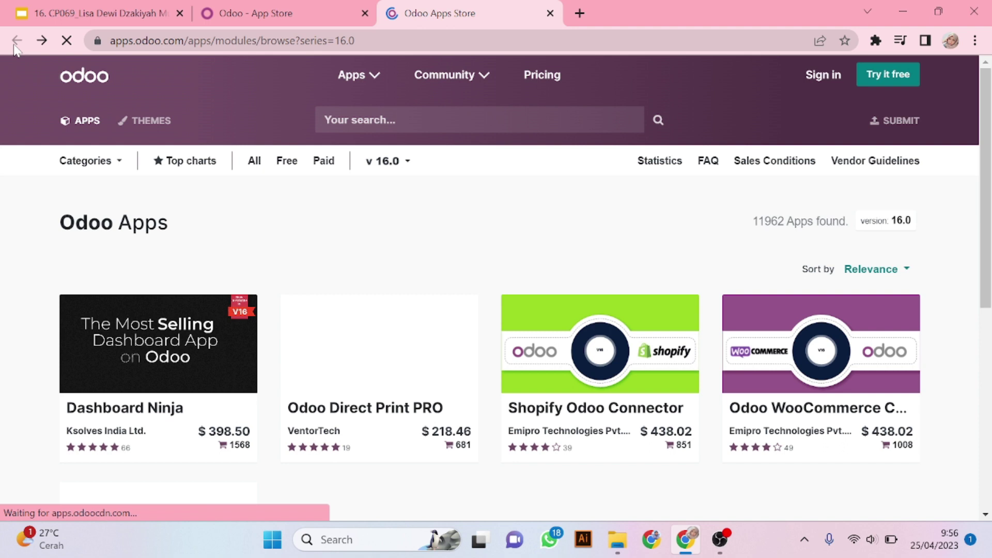
Step: Search the Odoo Apps store for "accounting" and look through the results
left_click(408, 120)
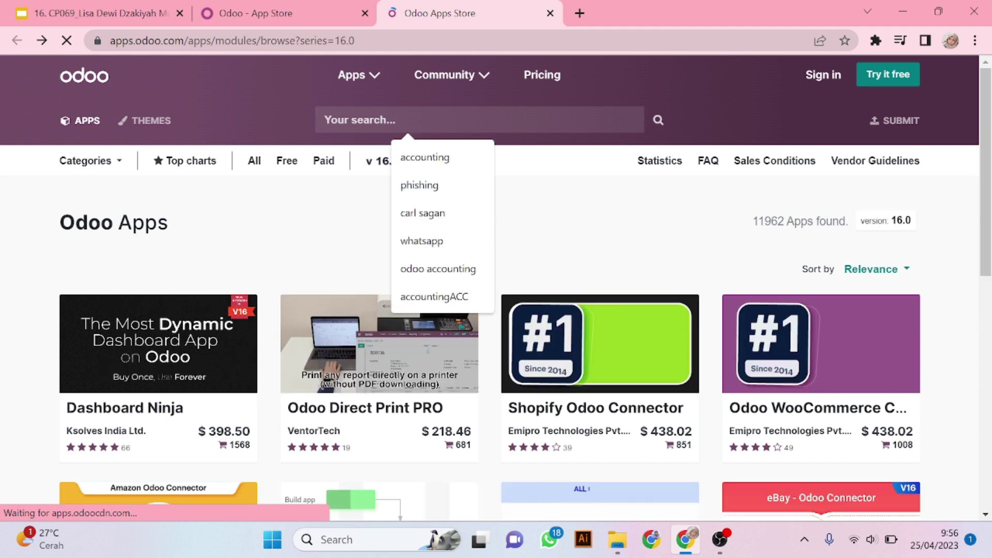
left_click(430, 159)
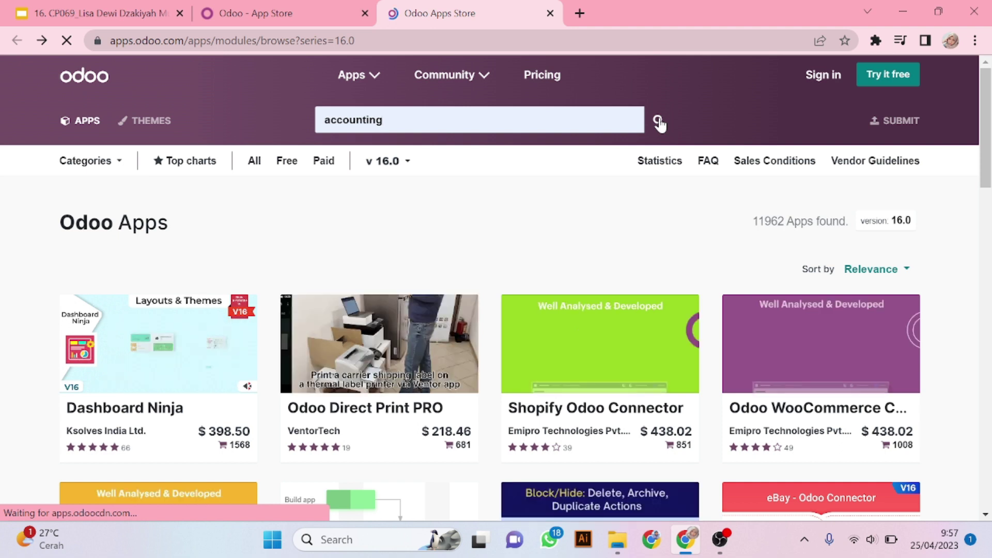
left_click(658, 122)
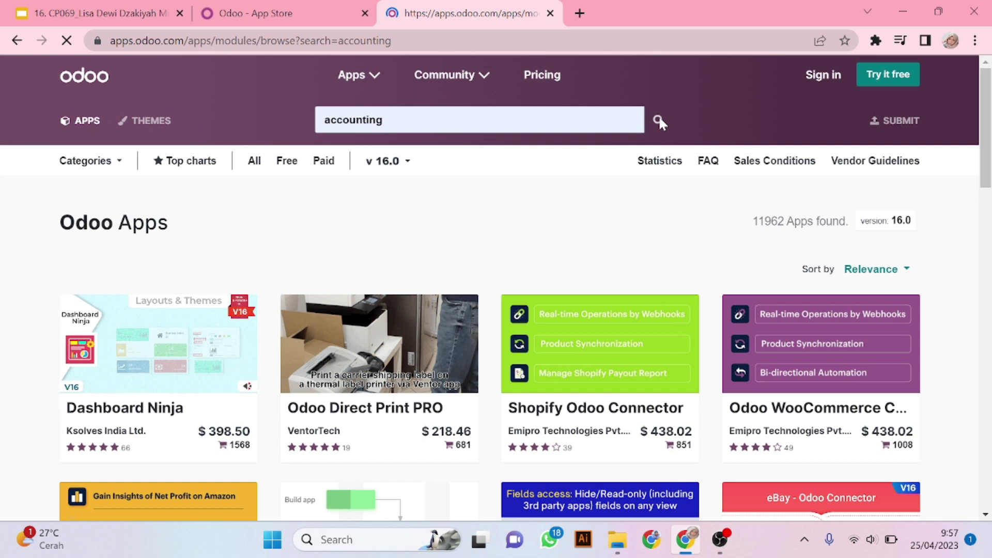
scroll(606, 376, "down", 3)
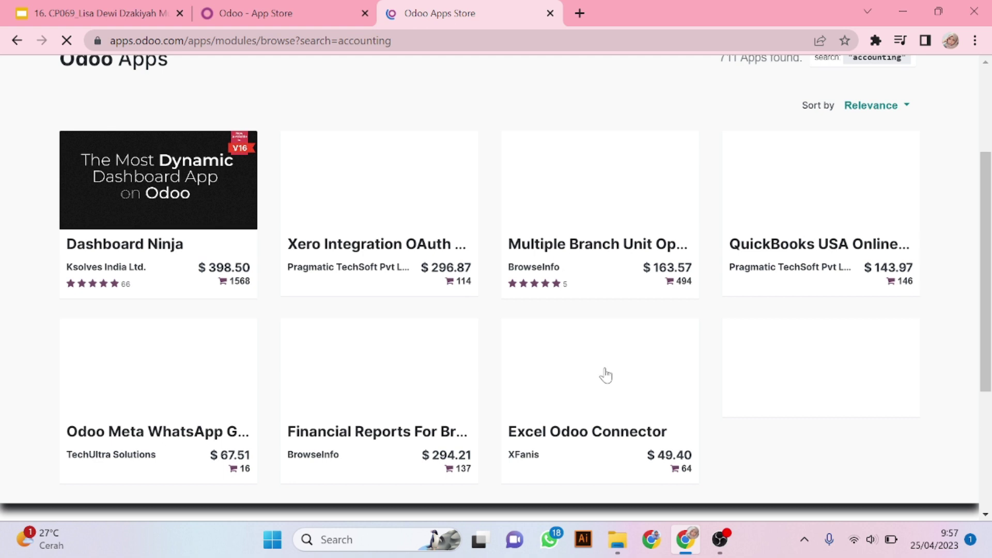
scroll(606, 376, "up", 3)
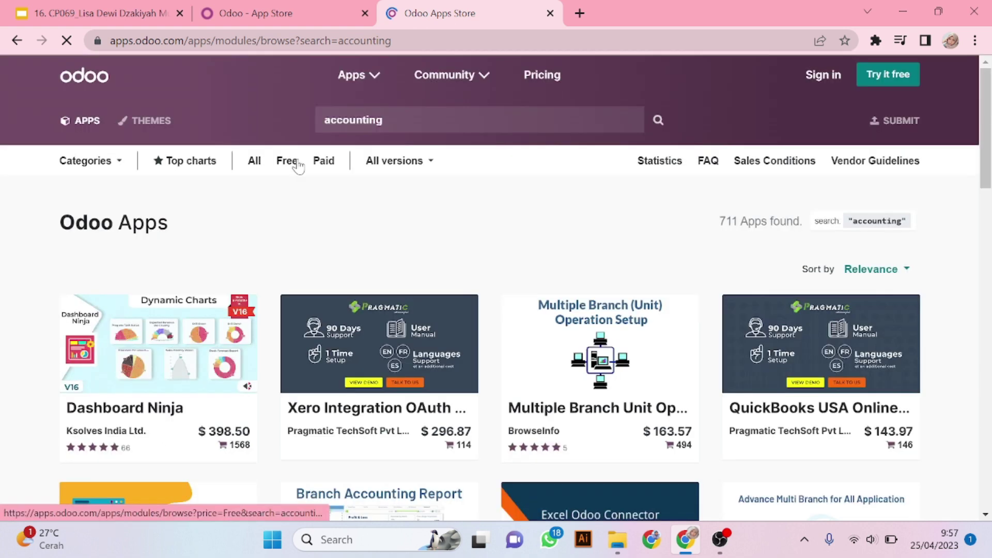
Step: Filter the accounting apps to free ones and look through them
left_click(299, 166)
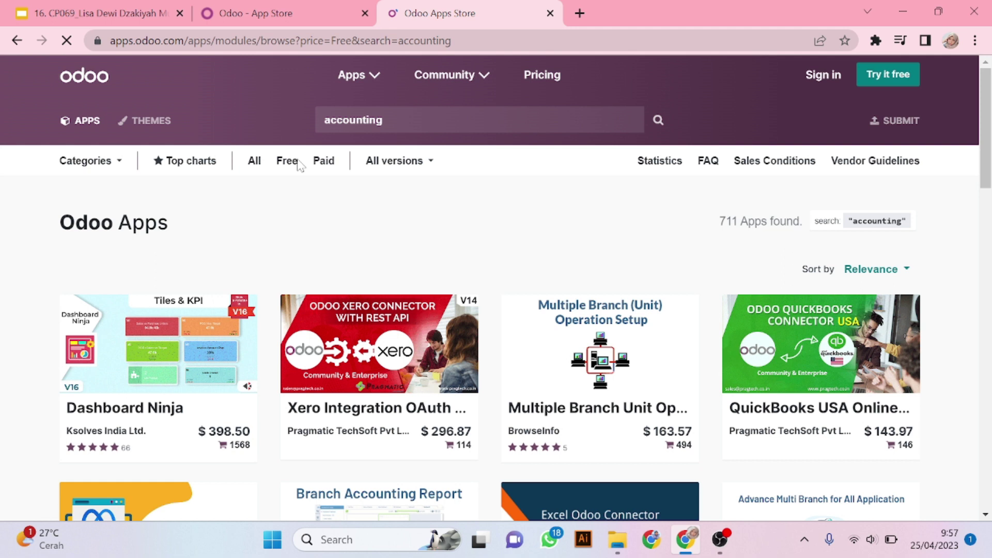
scroll(543, 248, "down", 2)
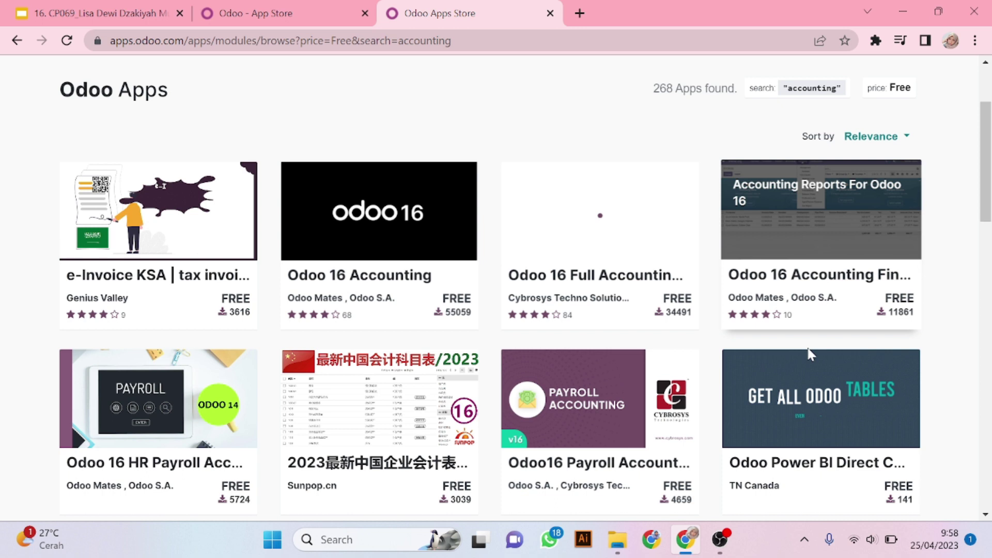
scroll(563, 388, "up", 2)
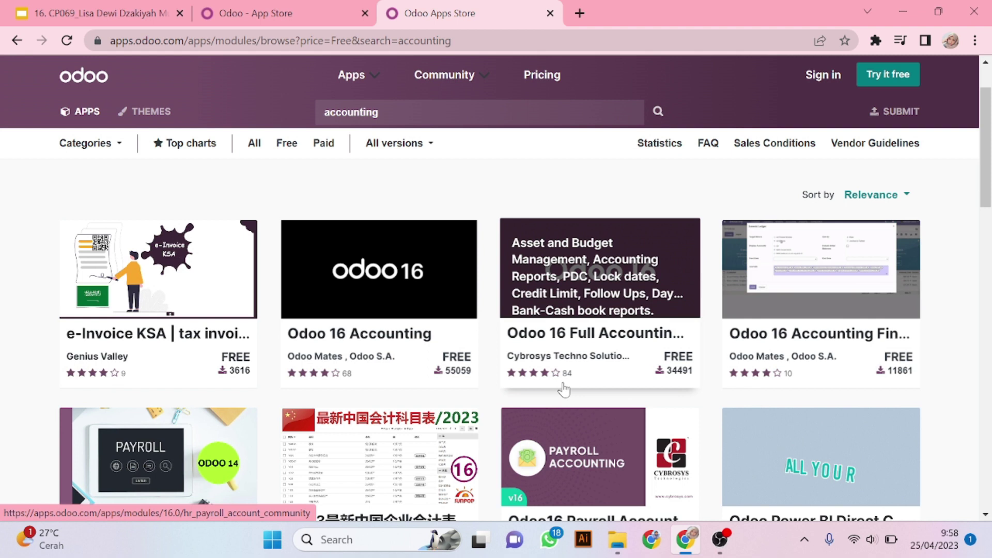
Step: Open the Odoo 16 Full Accounting Kit and download its v16.0 package as the ZIP archive base_accounting_kit-16.0.2.0.1
left_click(563, 389)
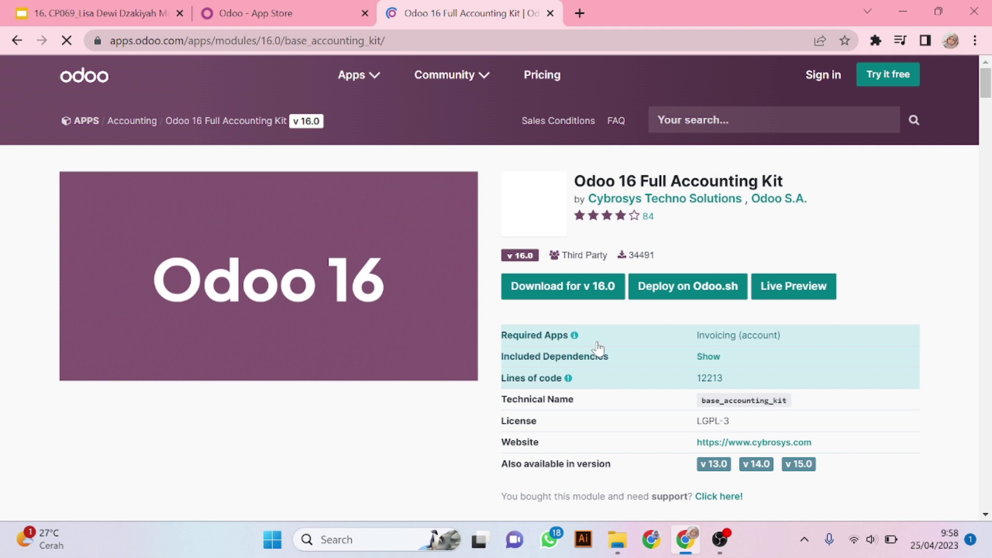
scroll(598, 349, "down", 2)
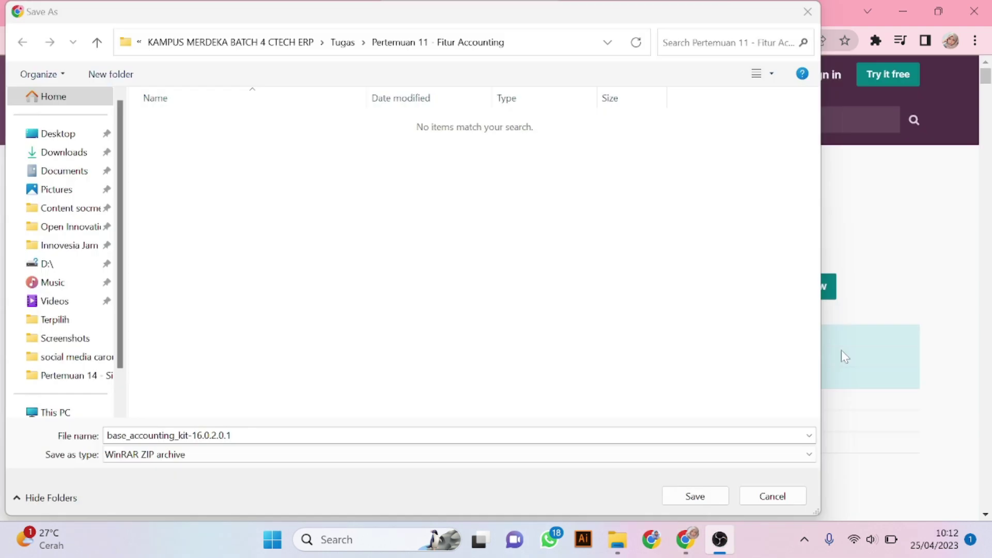
left_click(683, 549)
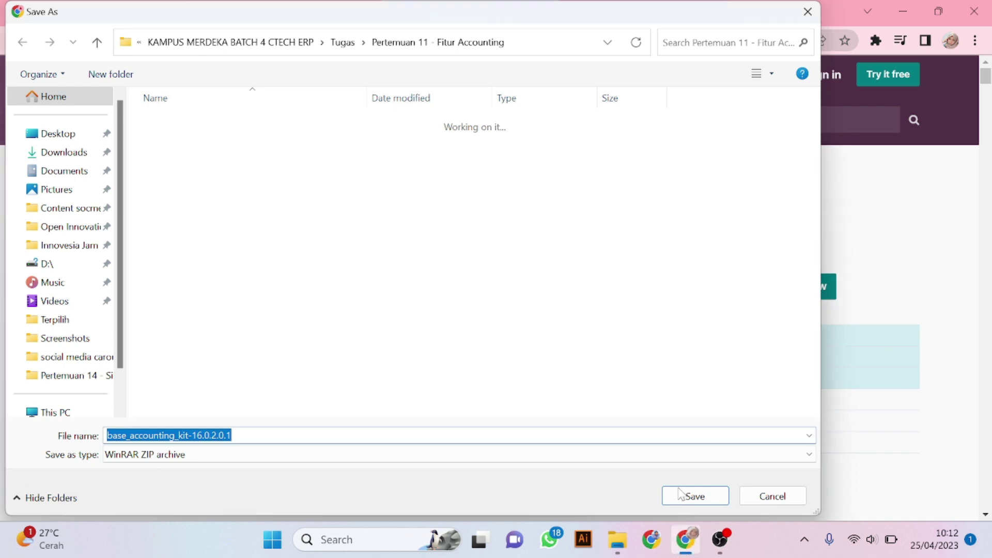
left_click(688, 501)
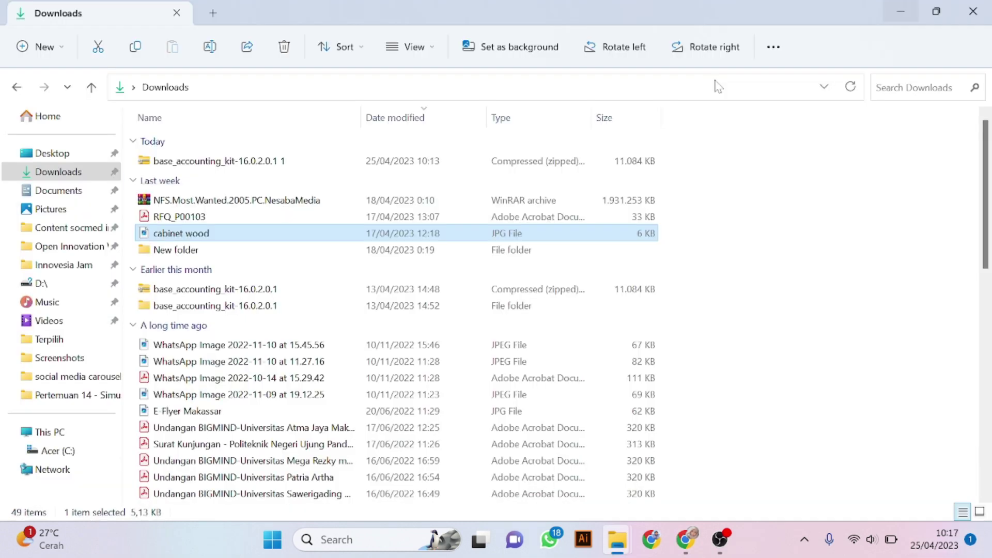
Step: Extract the base_accounting_kit-16.0.2.0.1 1 archive in Downloads to a folder of the same name
left_click(594, 169)
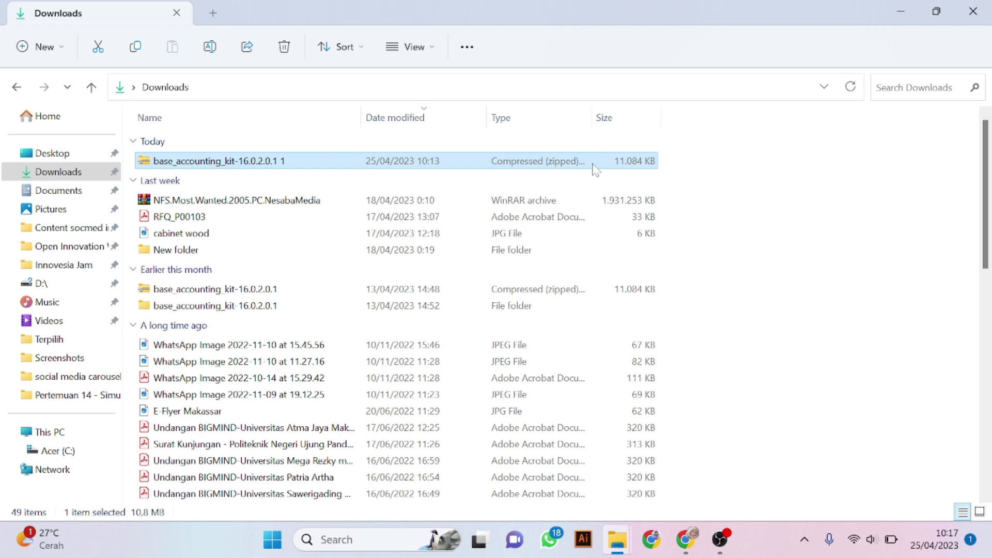
right_click(594, 167)
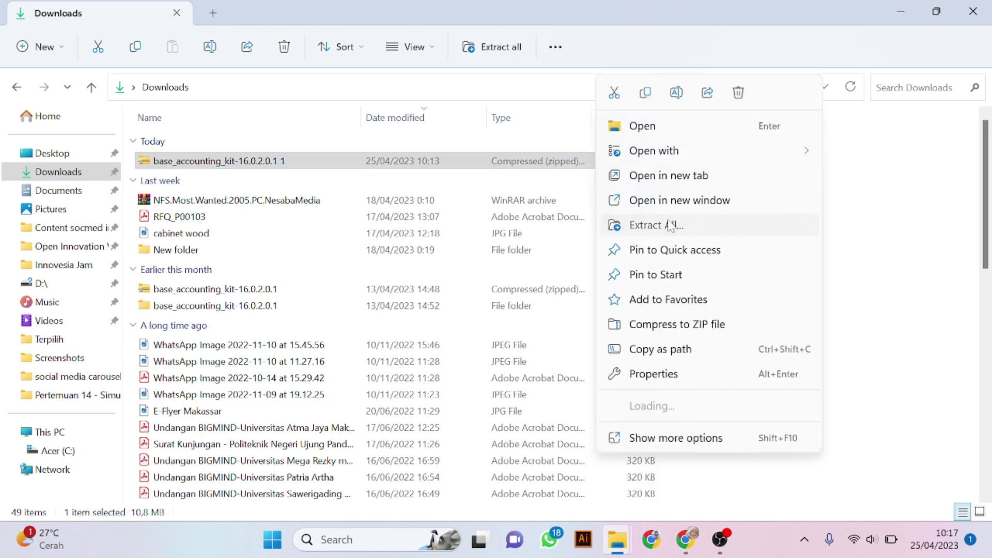
left_click(670, 225)
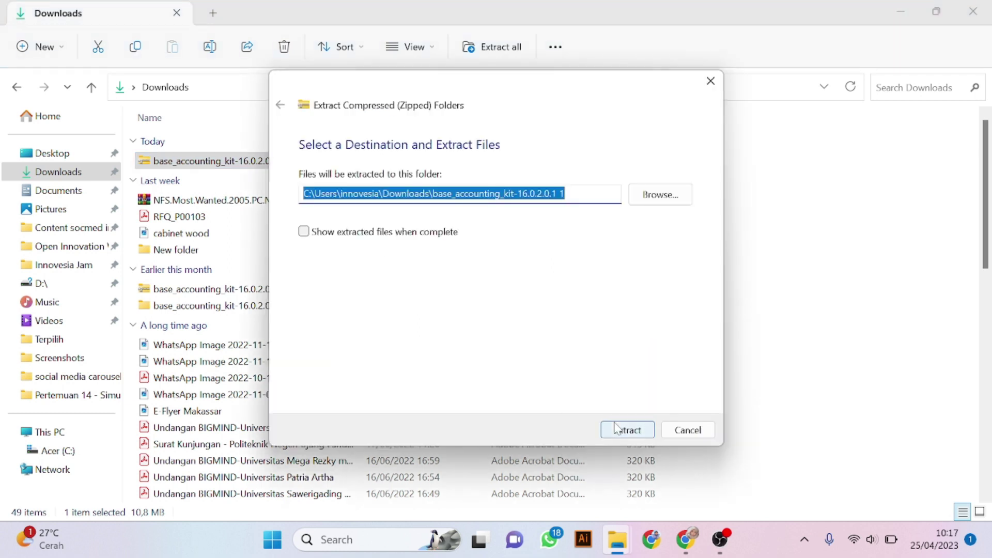
left_click(621, 436)
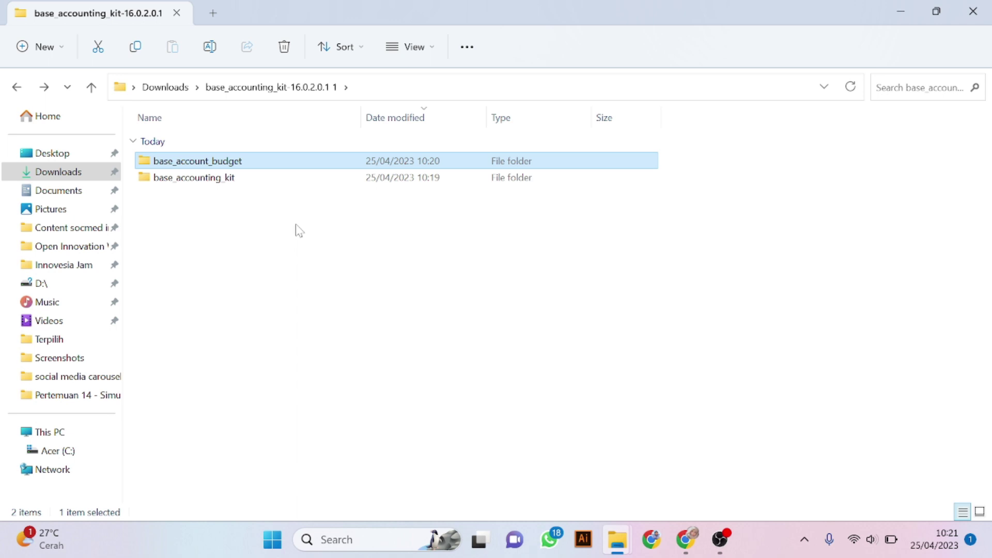
Step: Copy the base_account_budget and base_accounting_kit folders and open the Odoo 16.0.20230312 folder in Program Files on drive C
left_click_drag(296, 225, 256, 161)
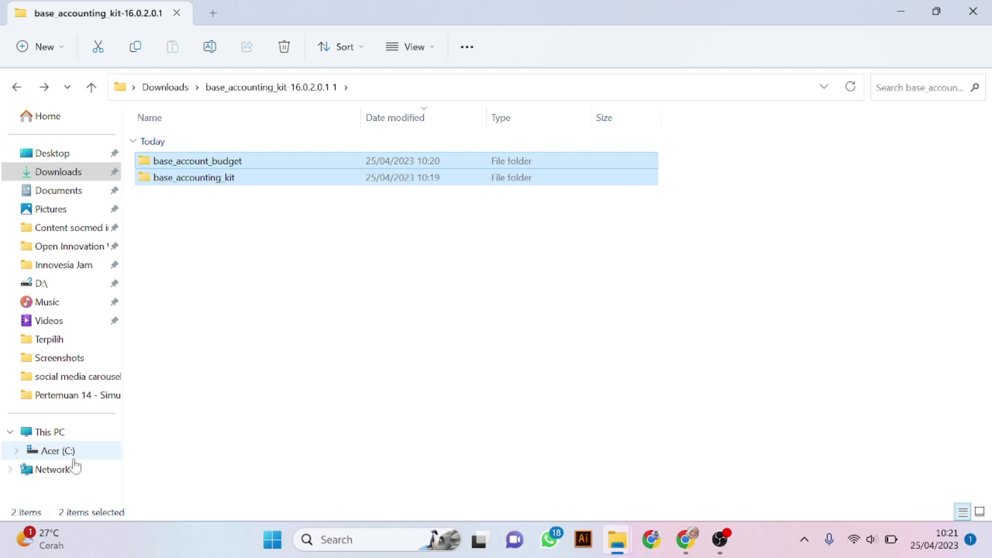
left_click(58, 451)
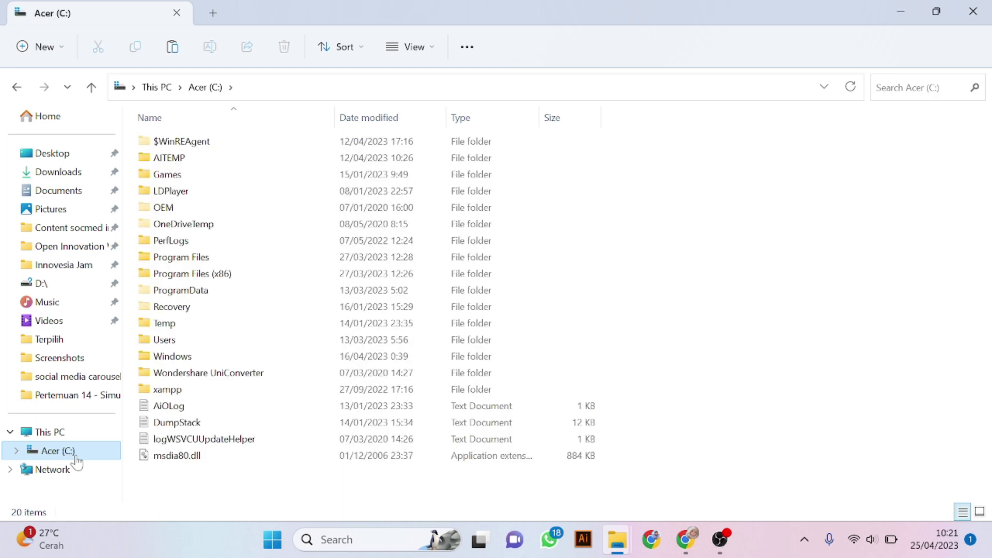
left_click(208, 257)
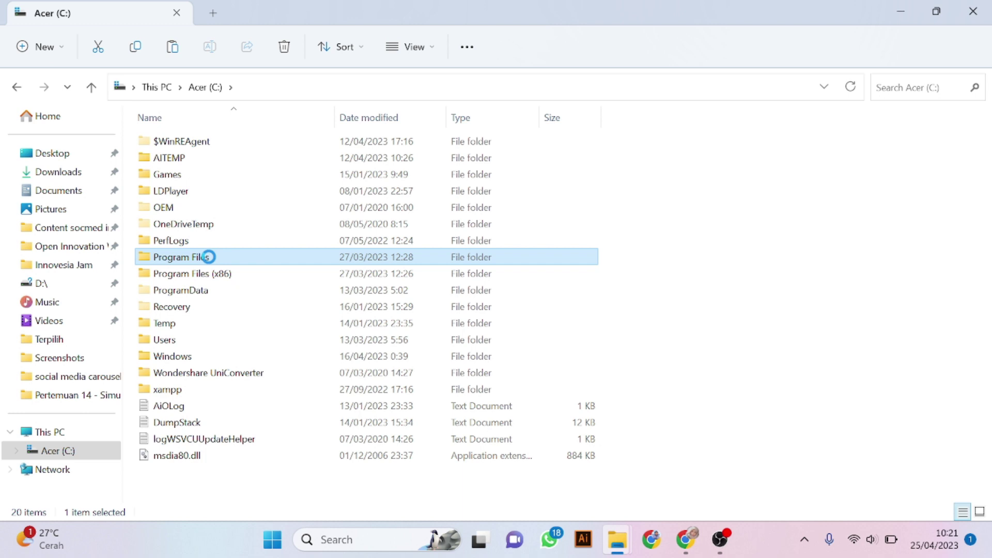
double_click(208, 257)
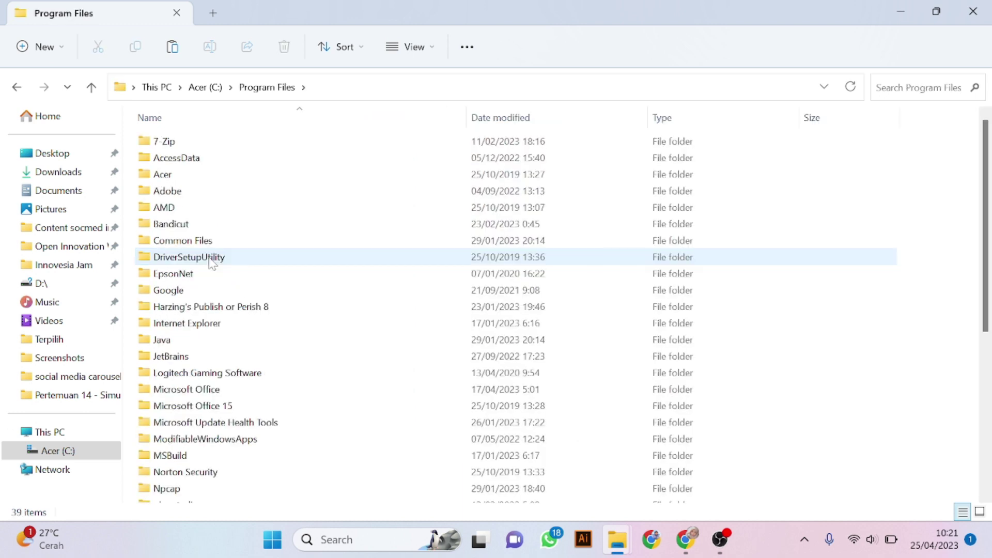
scroll(212, 262, "down", 4)
left_click(209, 334)
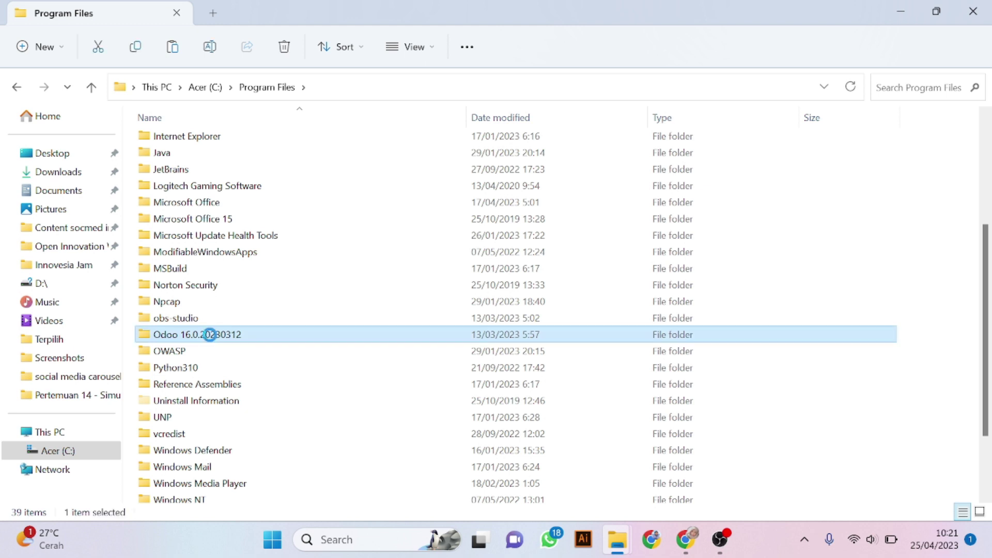
double_click(209, 334)
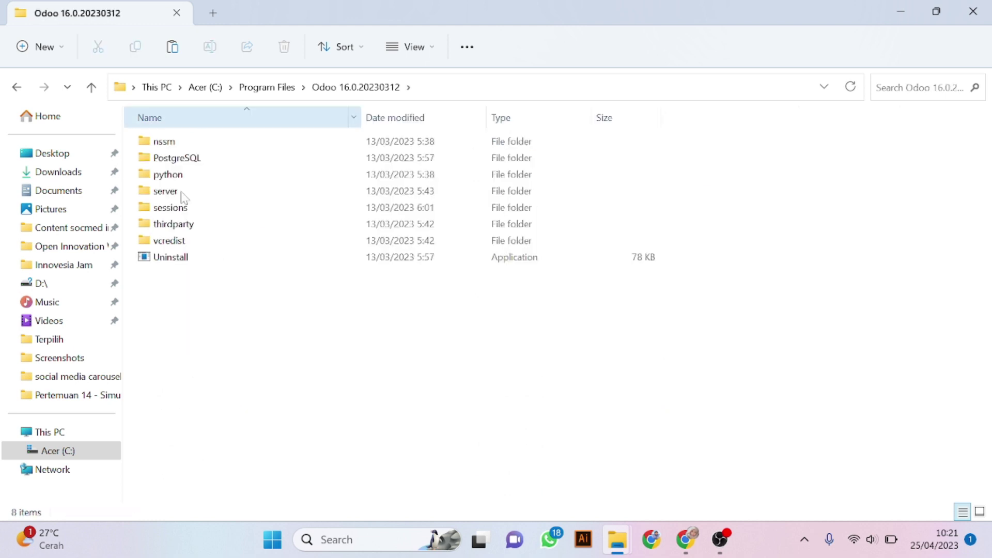
Step: Go to server\odoo\addons inside the Odoo installation folder and look for the base module folders
left_click(181, 193)
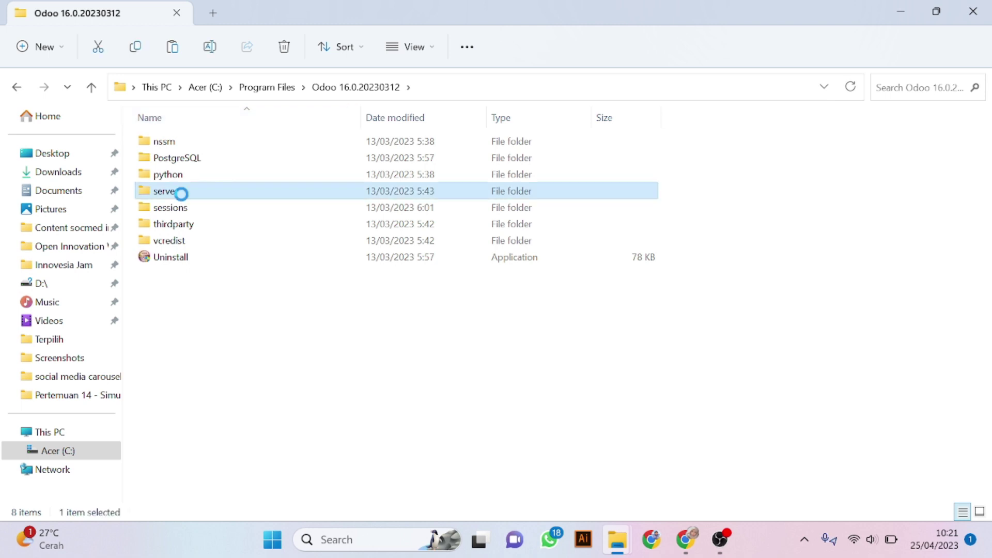
double_click(181, 194)
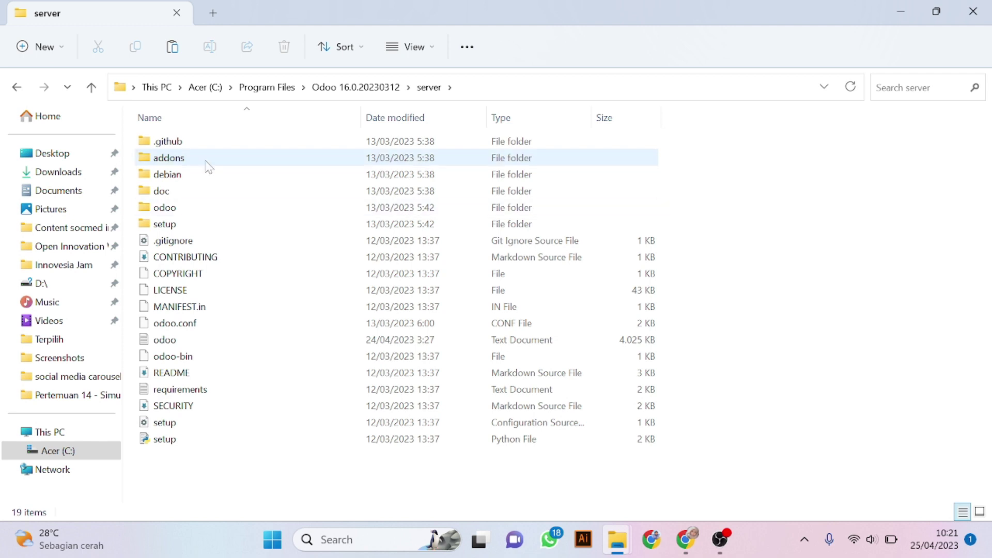
left_click(186, 209)
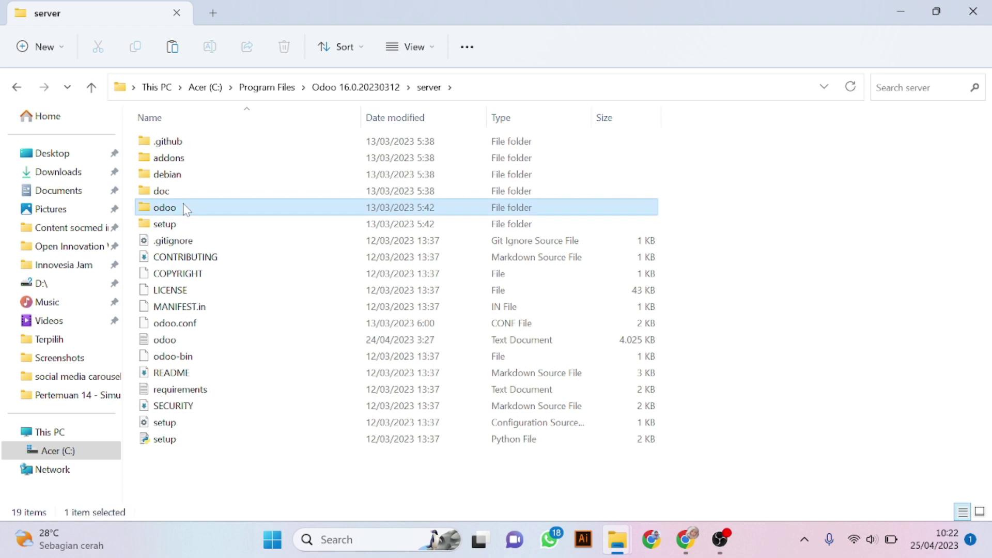
double_click(186, 209)
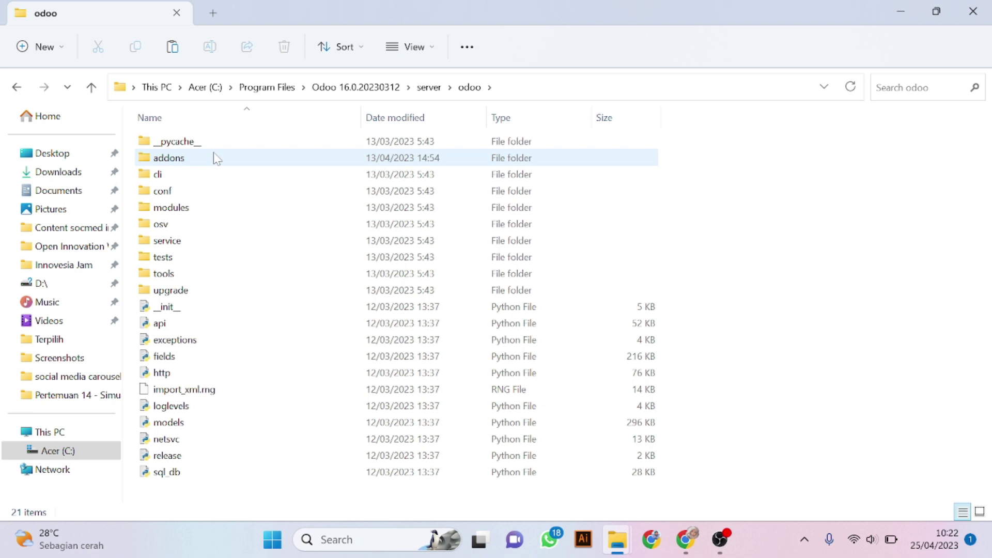
double_click(215, 157)
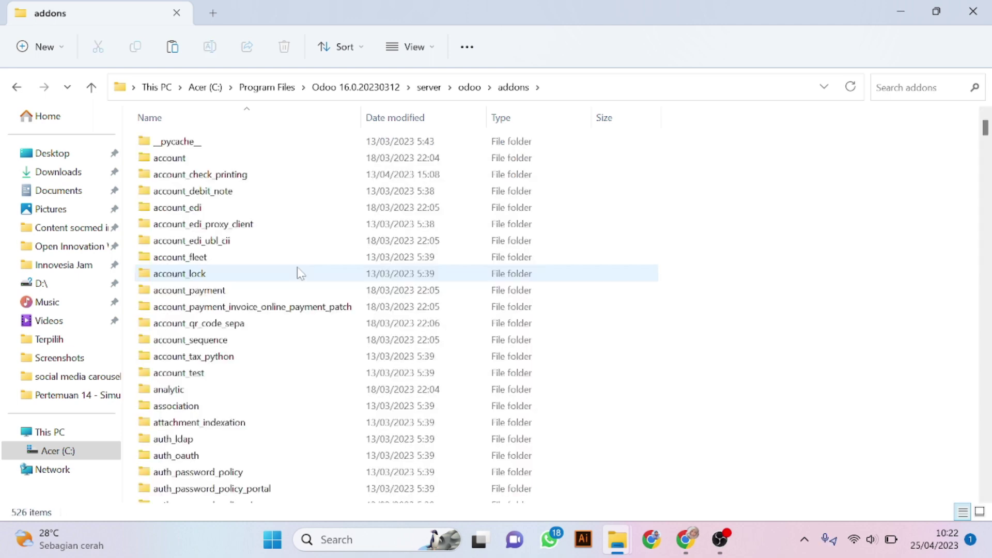
scroll(300, 273, "down", 5)
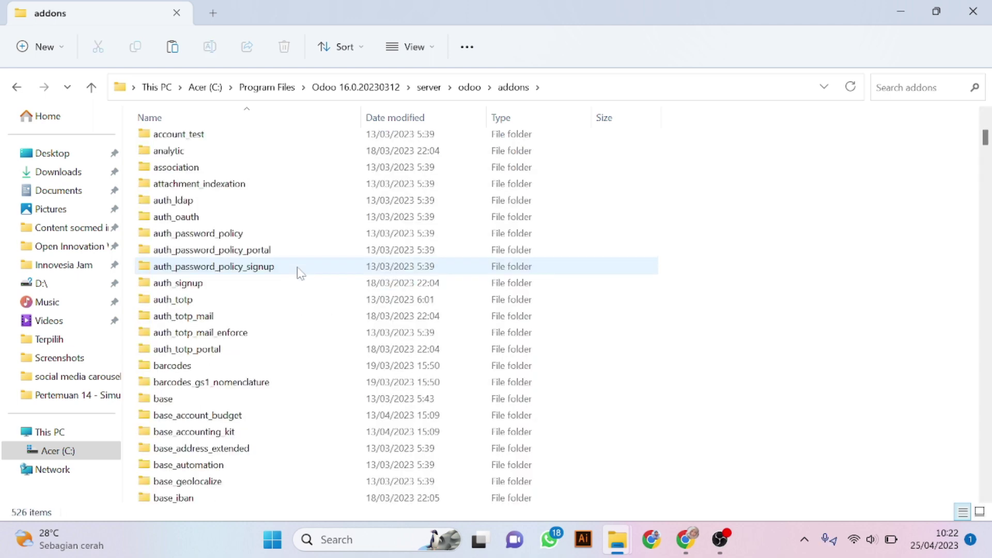
scroll(300, 273, "down", 1)
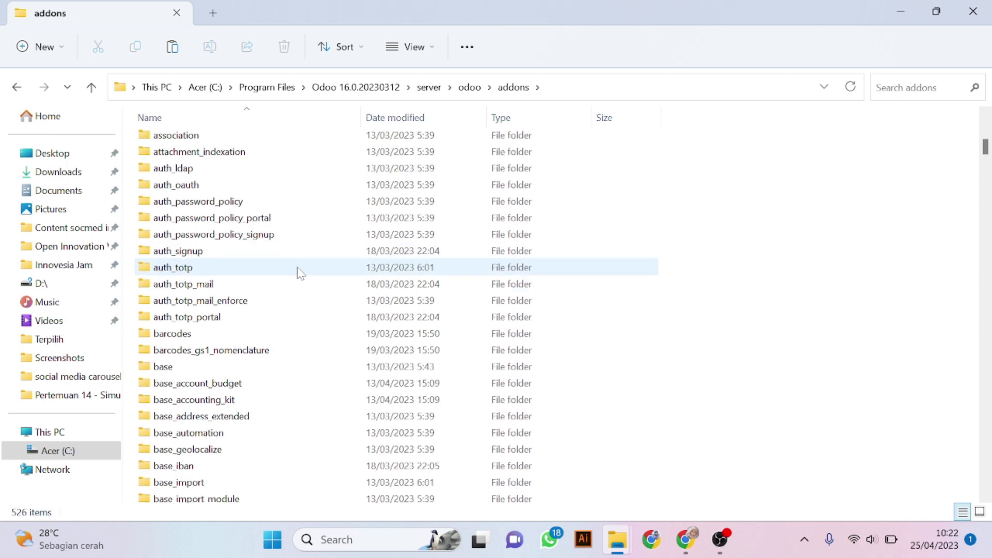
Step: Locate the base_account_budget and base_accounting_kit folders in the Odoo server's addons directory
scroll(300, 273, "down", 4)
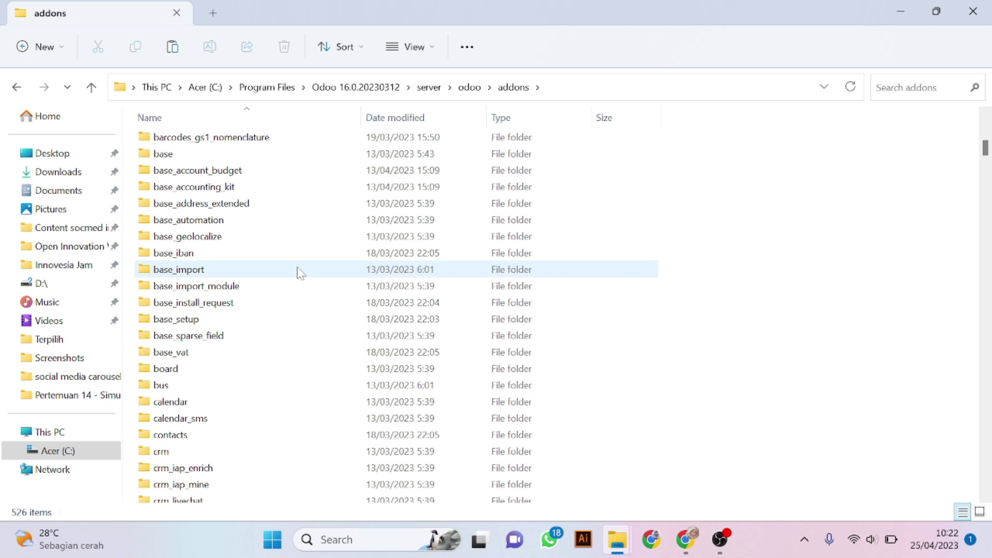
left_click(198, 176)
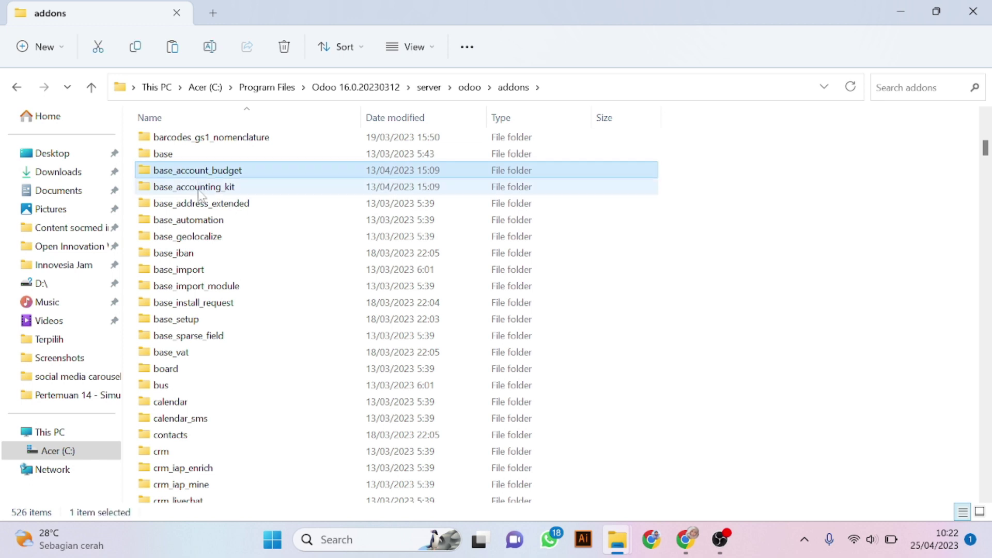
left_click(200, 192)
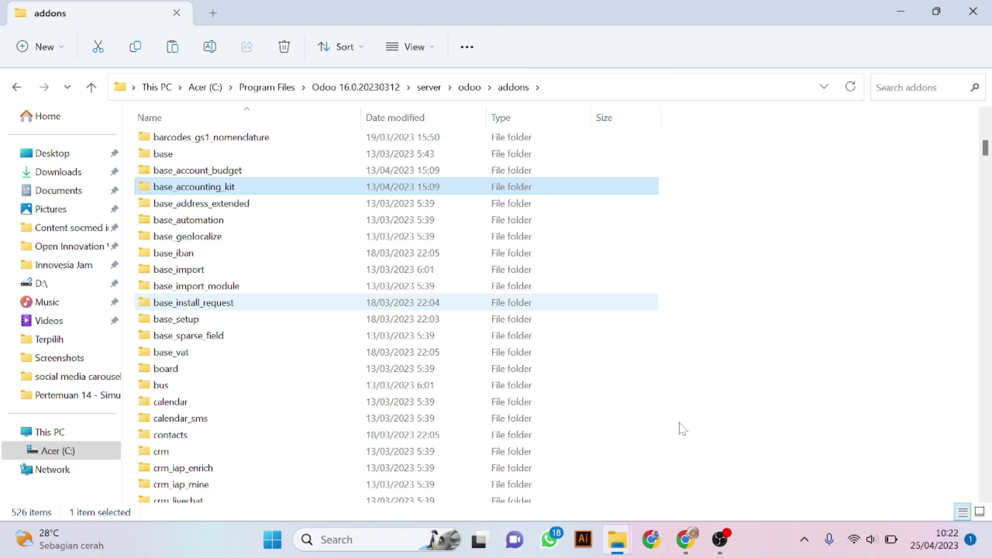
Step: Switch to the local Odoo Apps page in Chrome and update the apps list
left_click(682, 540)
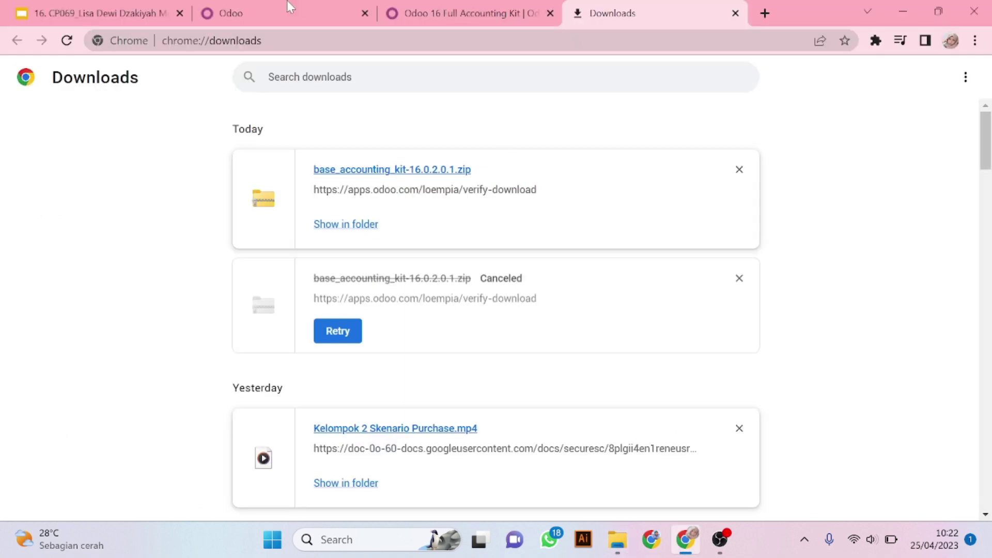
left_click(285, 8)
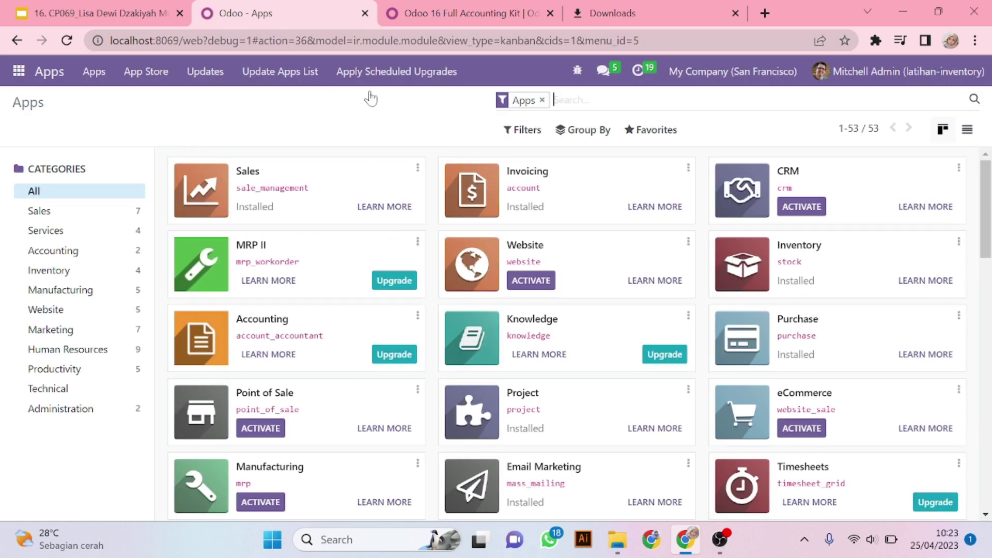
left_click(291, 77)
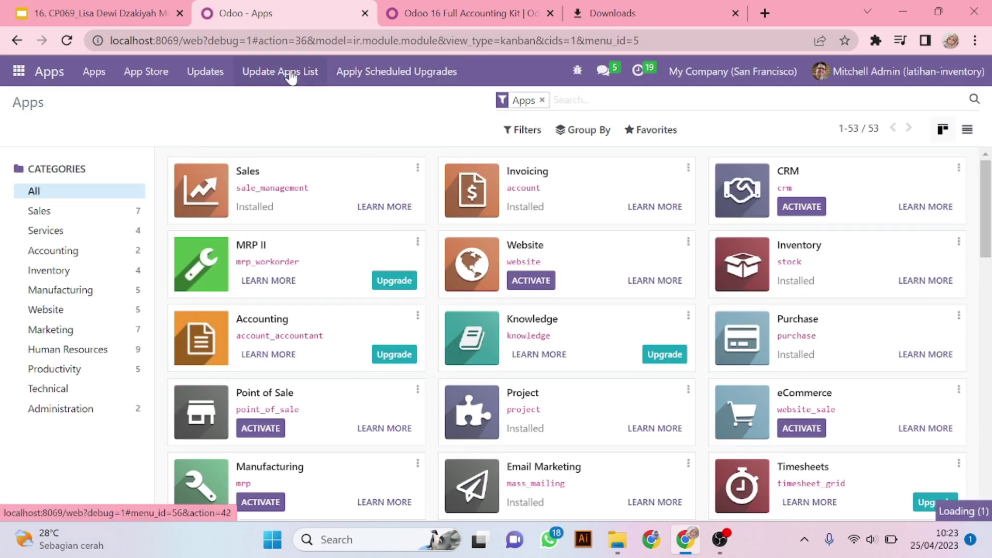
left_click(290, 74)
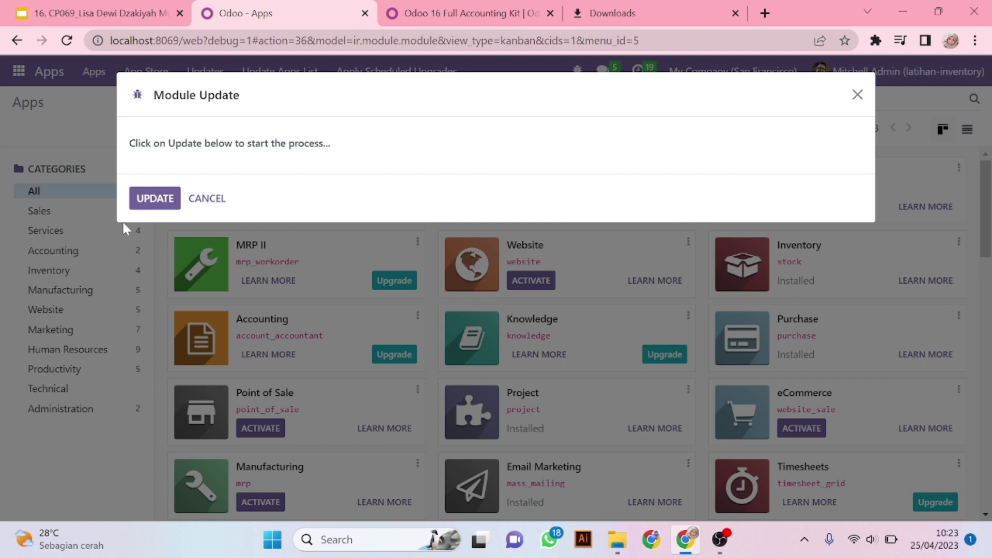
left_click(171, 200)
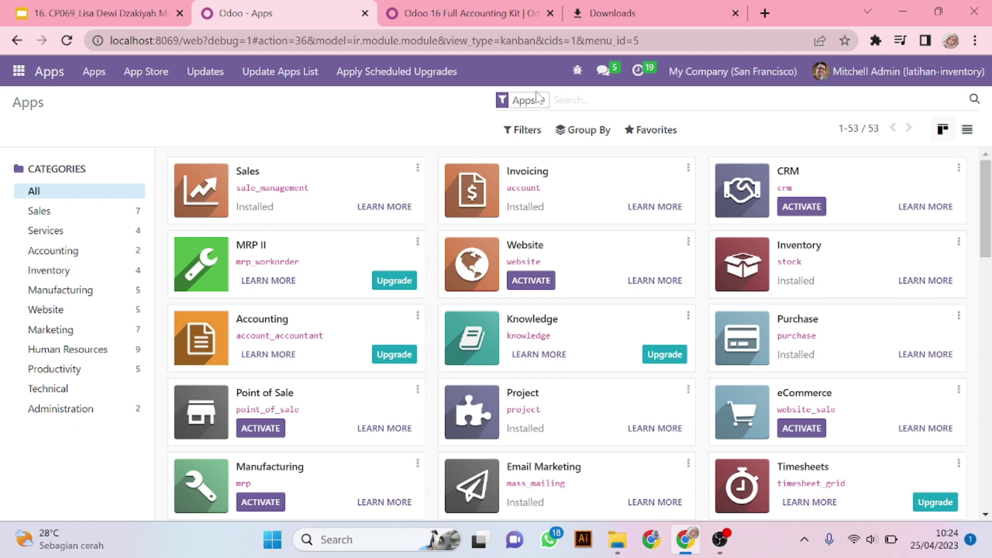
Step: Search the apps for ACCOUNTING and activate the Odoo 16 Full Accounting Kit
type("ACCOUNTING")
key("Return")
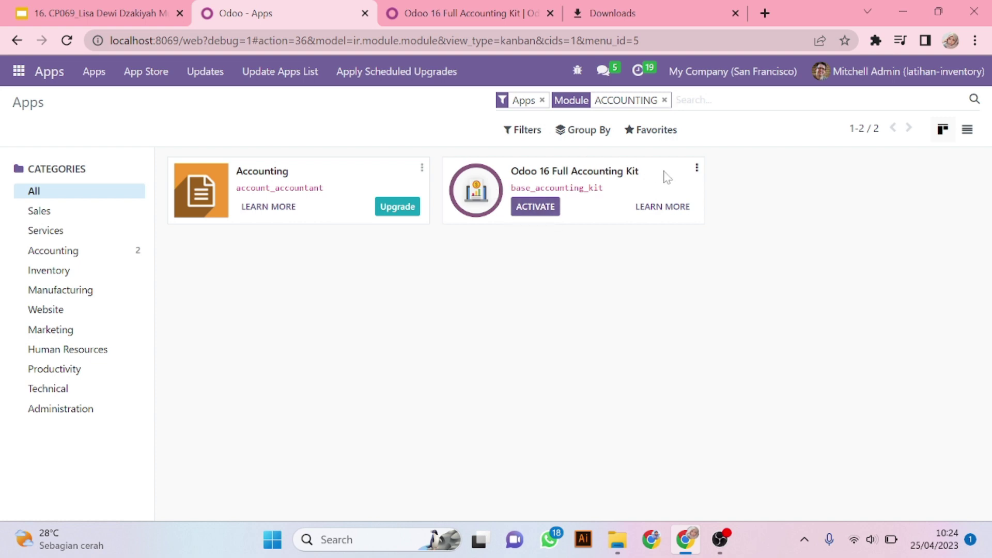
left_click(550, 216)
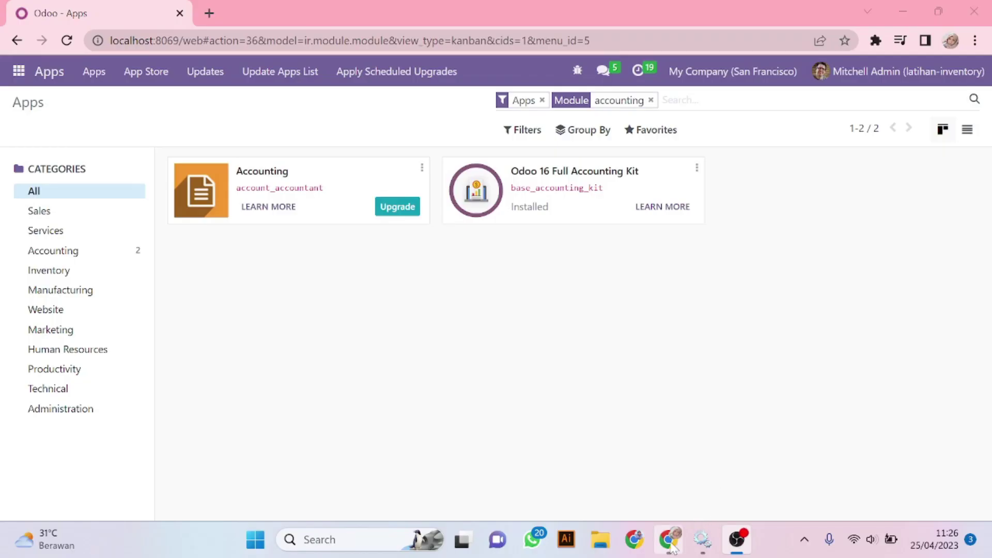
Step: Switch to Windows Services and select the odoo-server-16.0 service to check its status and control options
left_click(672, 550)
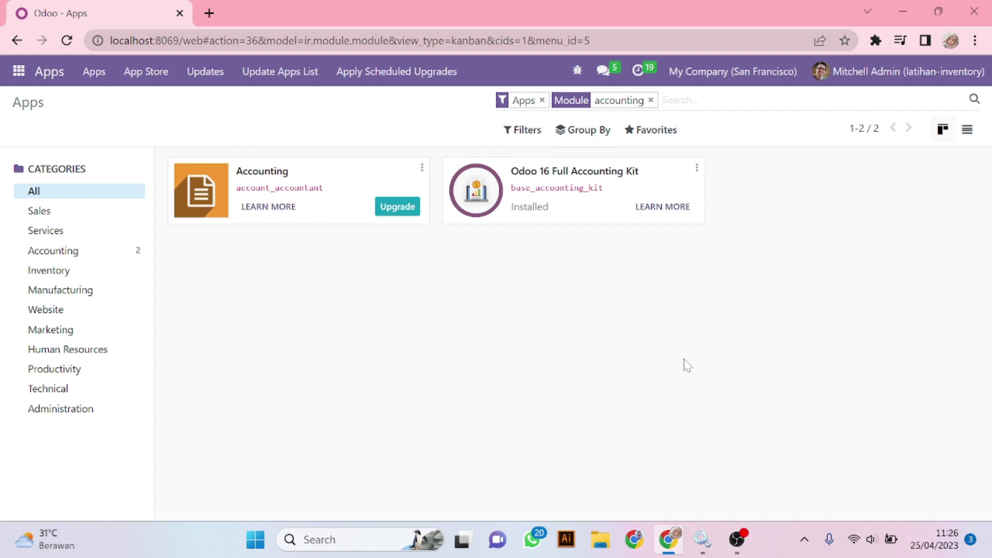
left_click(702, 539)
left_click(748, 484)
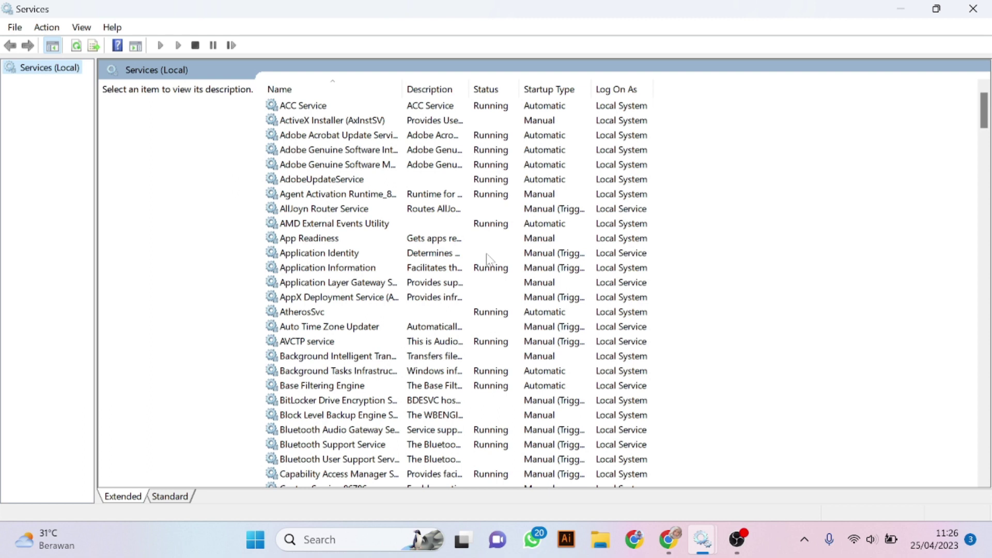
scroll(474, 345, "down", 20)
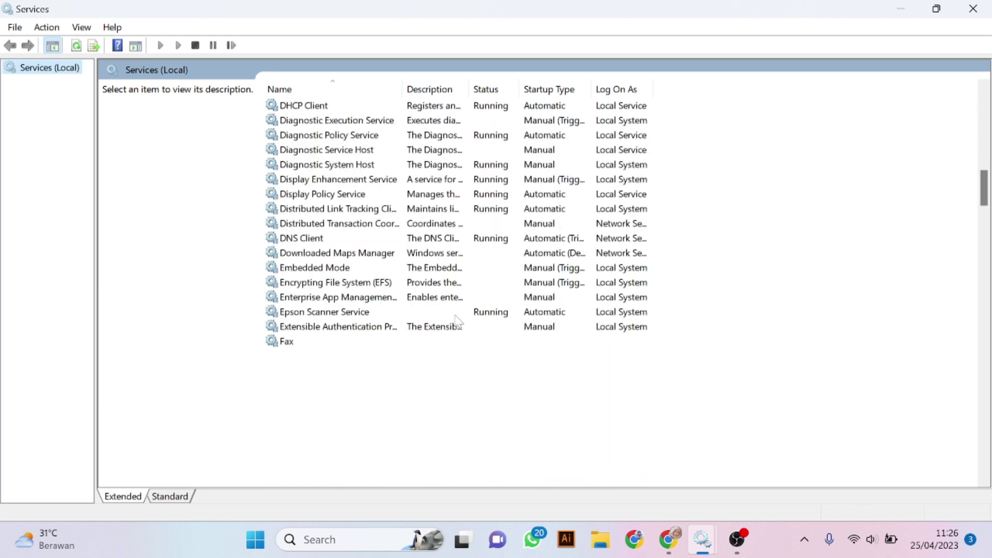
scroll(458, 321, "down", 15)
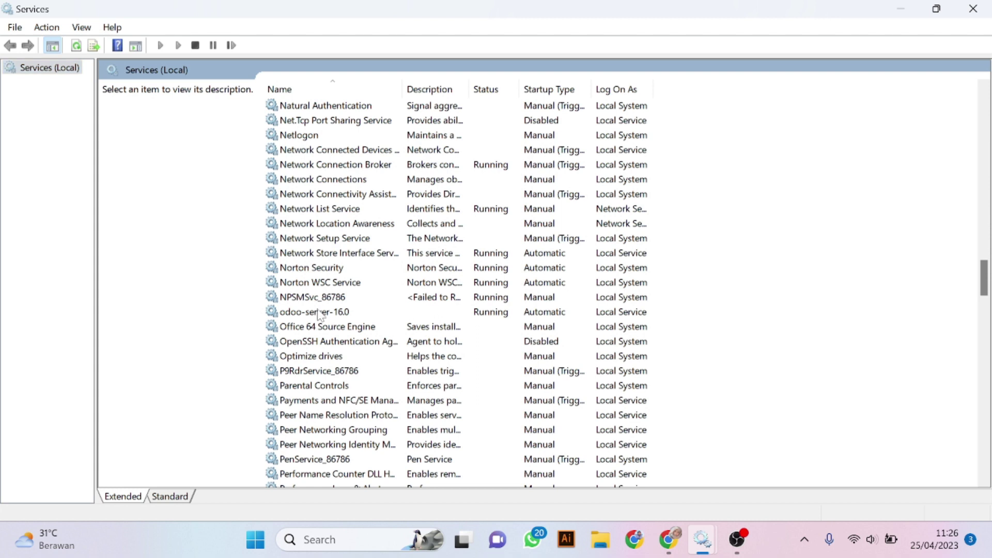
left_click(321, 312)
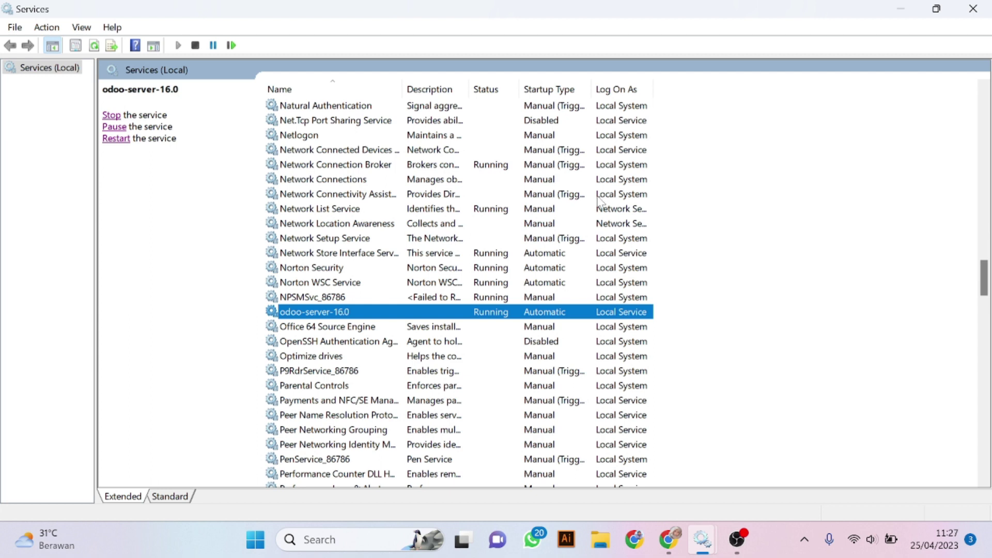
Step: Return to Odoo in Chrome and open the Accounting app
left_click(670, 540)
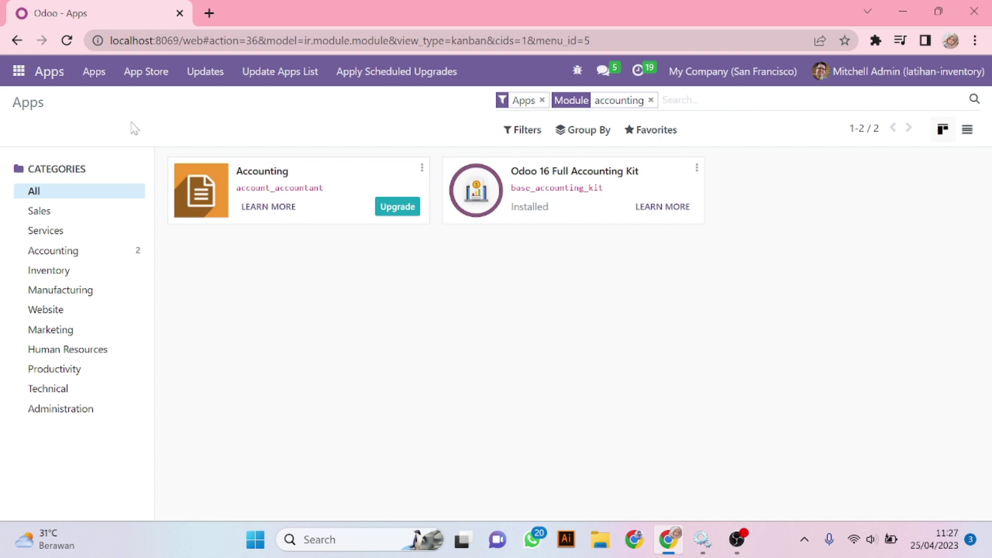
left_click(15, 83)
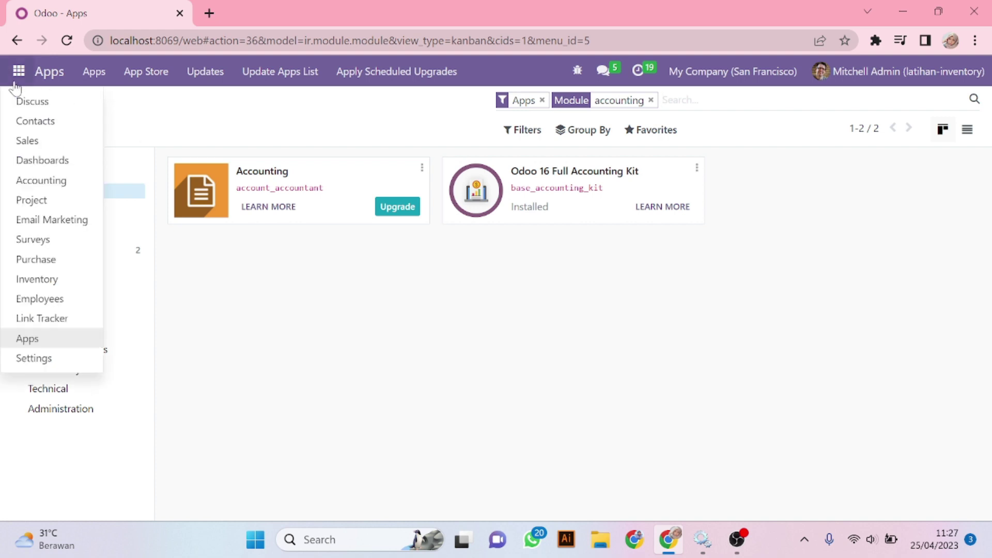
left_click(65, 185)
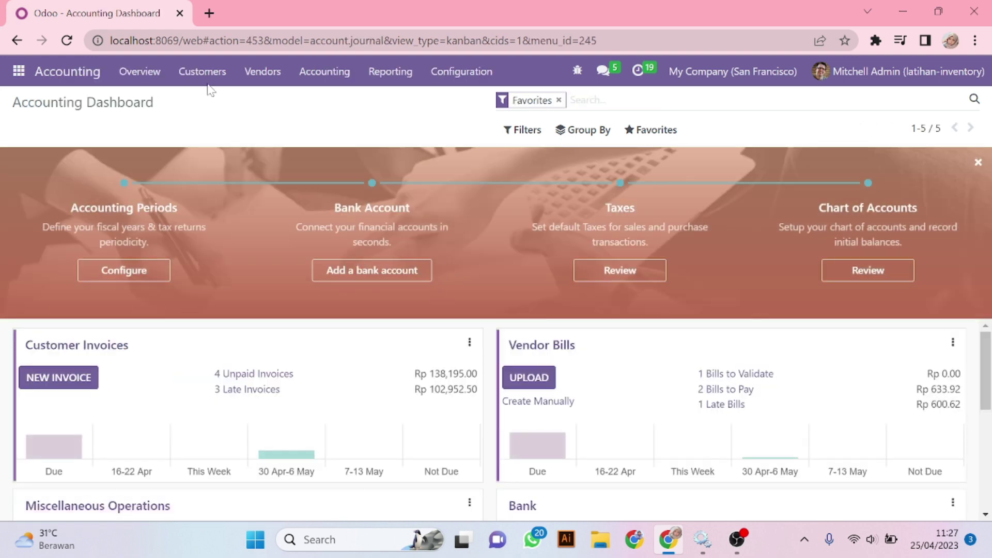
Step: Look over the Accounting dashboard, dismiss the bank account creation form, and view the customer-related options
scroll(472, 333, "down", 3)
scroll(497, 320, "up", 3)
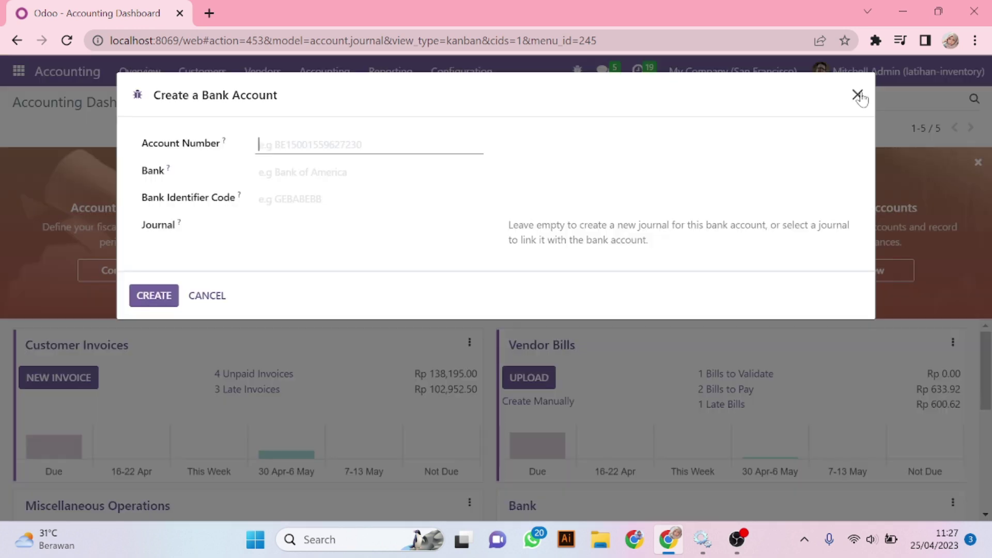
left_click(857, 95)
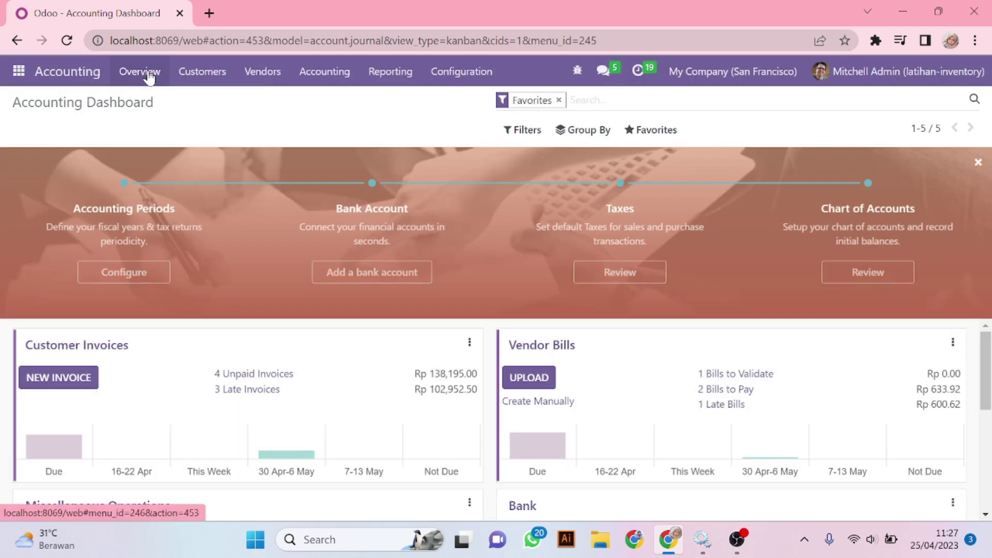
left_click(181, 77)
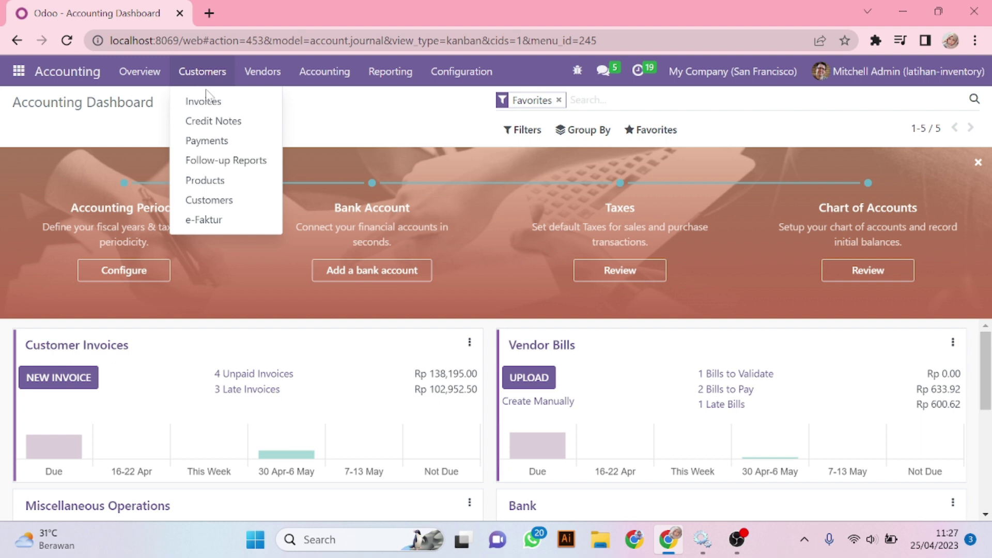